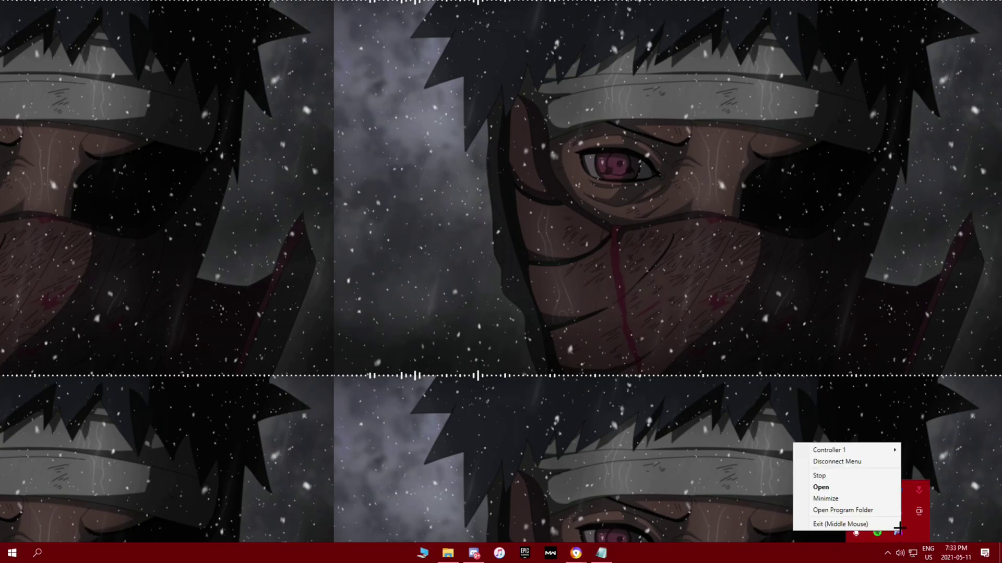
# Step: Open DS4Windows and check the Warzone profile's live readings, showing a 3.45 ms input delay
pyautogui.click(822, 486)
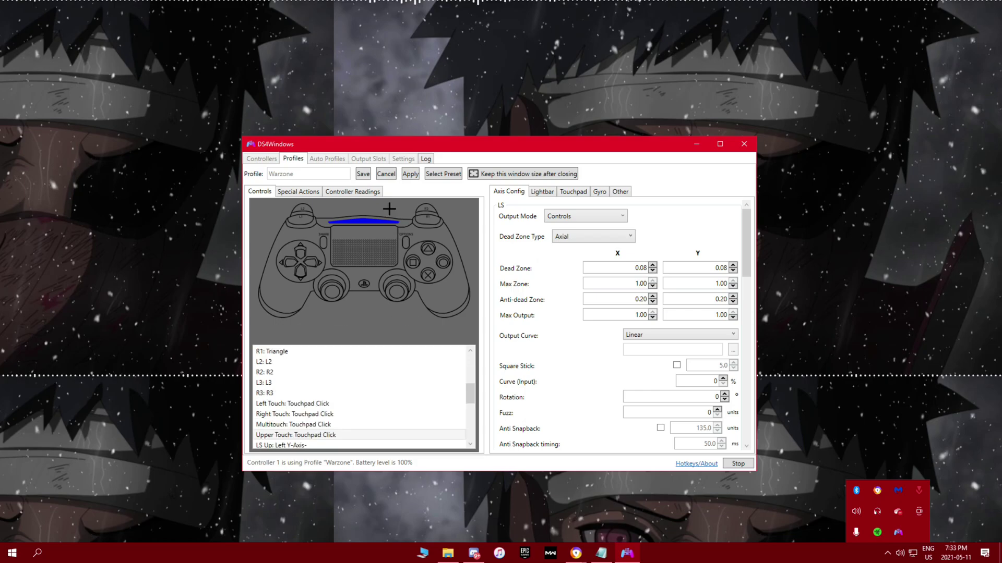
pyautogui.click(366, 191)
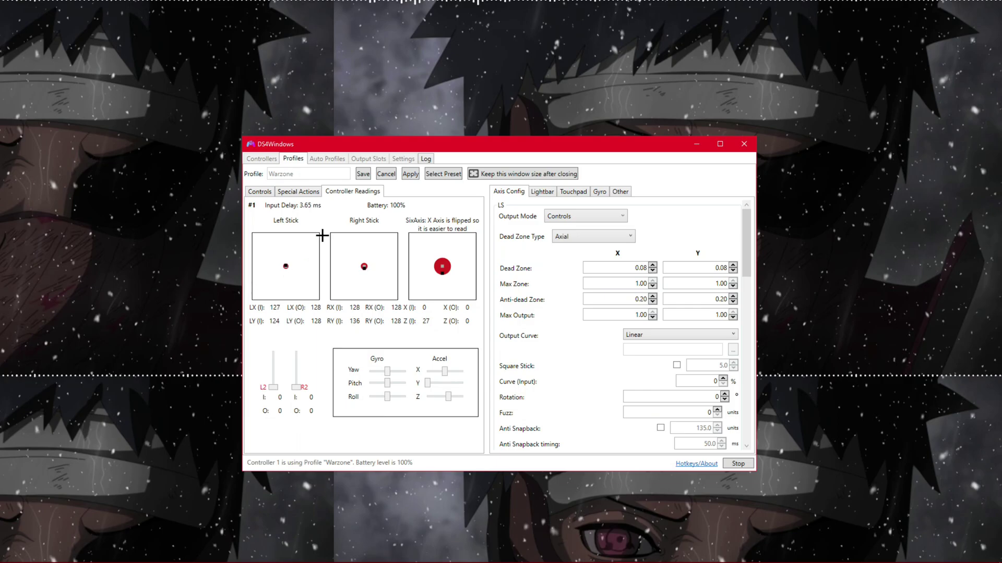
pyautogui.click(269, 192)
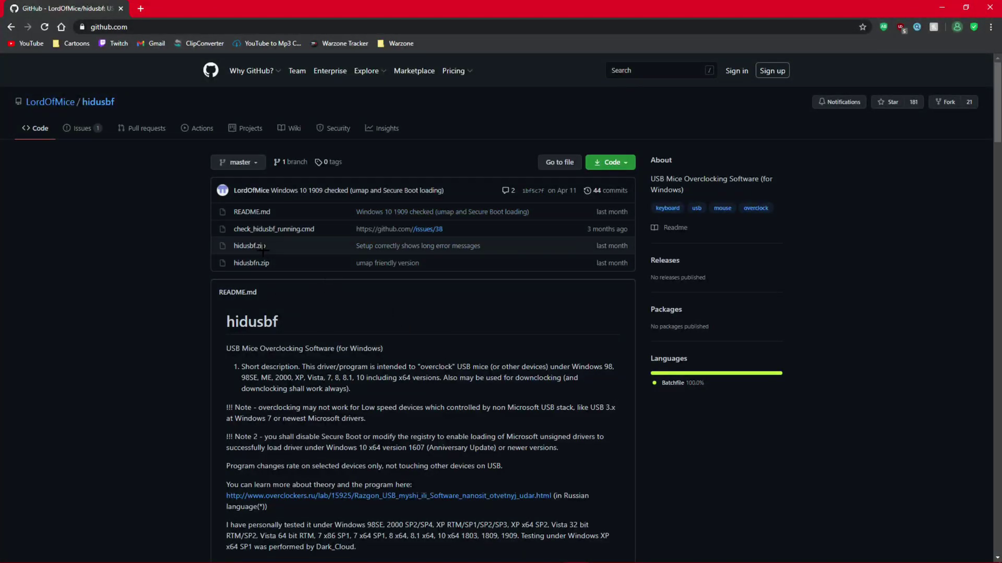
# Step: Open the hidusbf.zip file page in the LordOfMice/hidusbf repository to download it
pyautogui.click(373, 245)
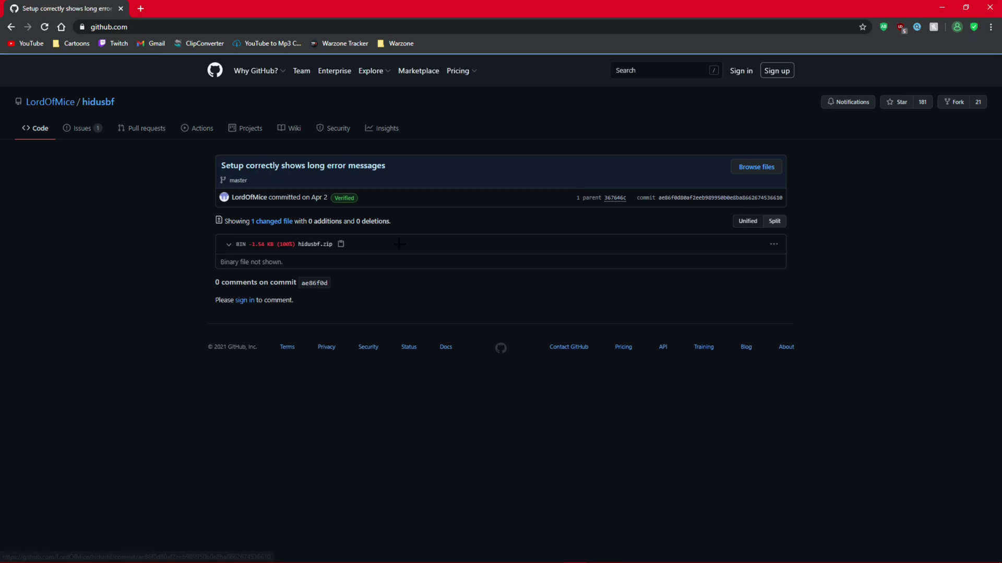
pyautogui.hotkey('alt', 'Left')
pyautogui.click(254, 249)
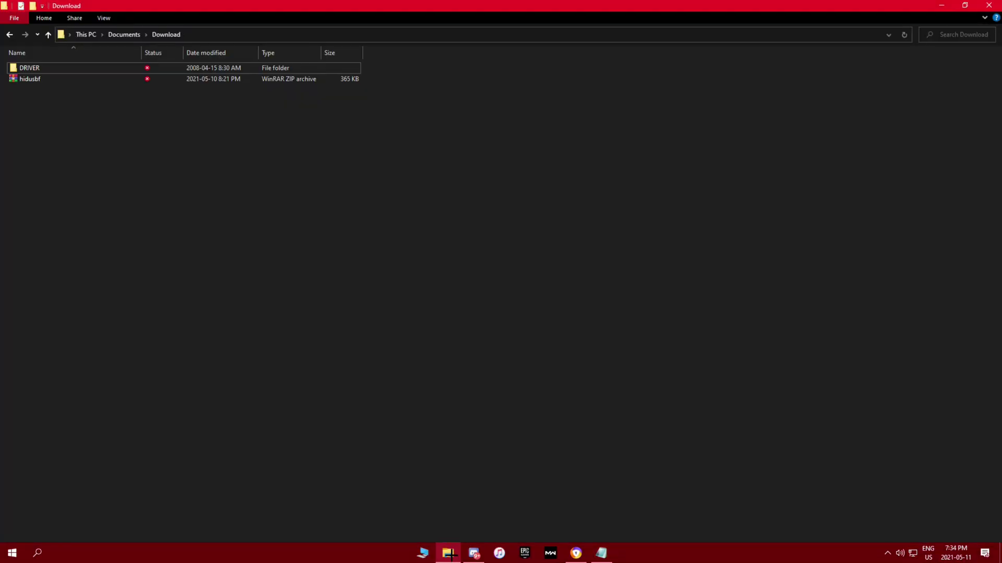
# Step: Extract hidusbf.zip into the Download folder and open the resulting DRIVER folder
pyautogui.click(42, 79)
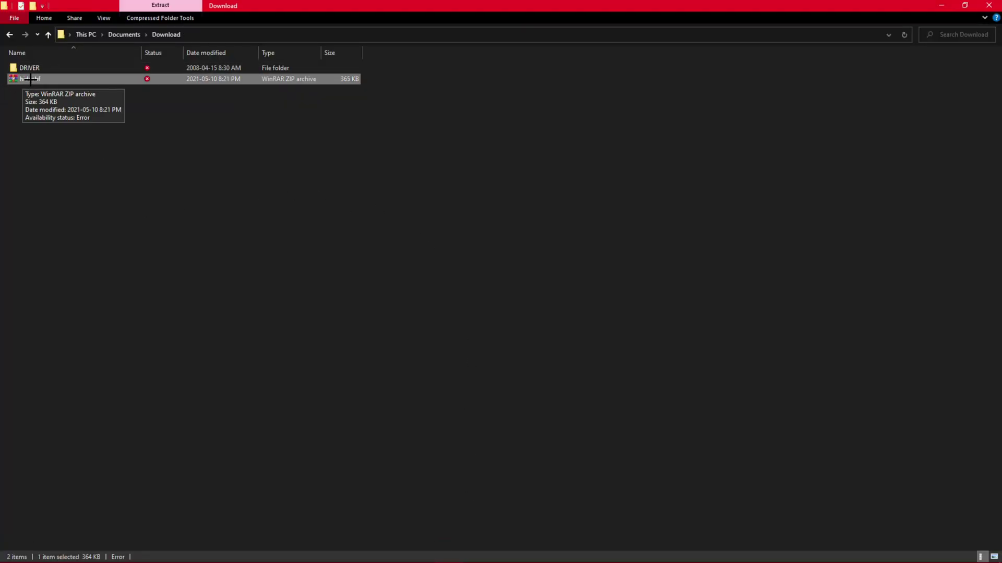
pyautogui.rightClick(31, 81)
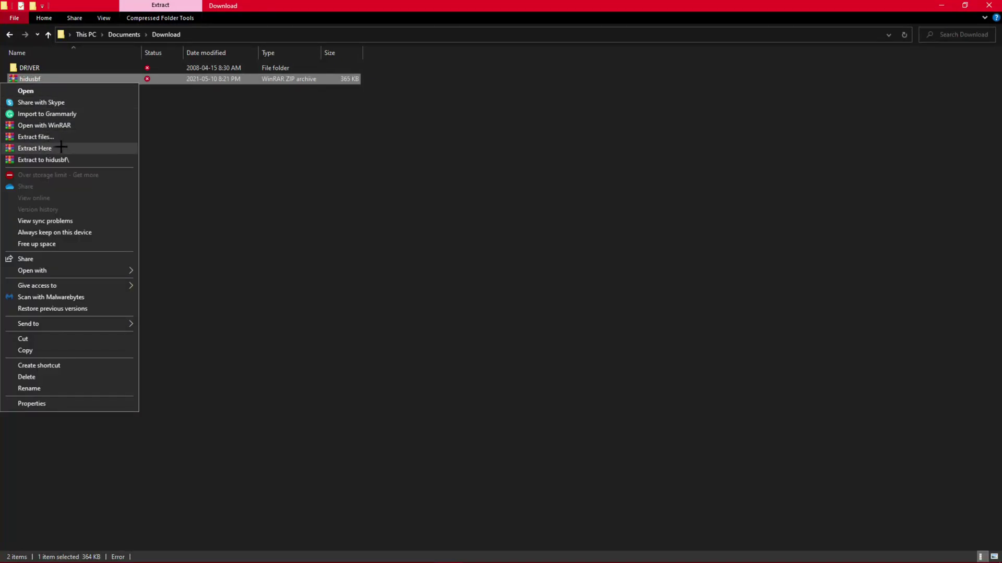
pyautogui.click(207, 164)
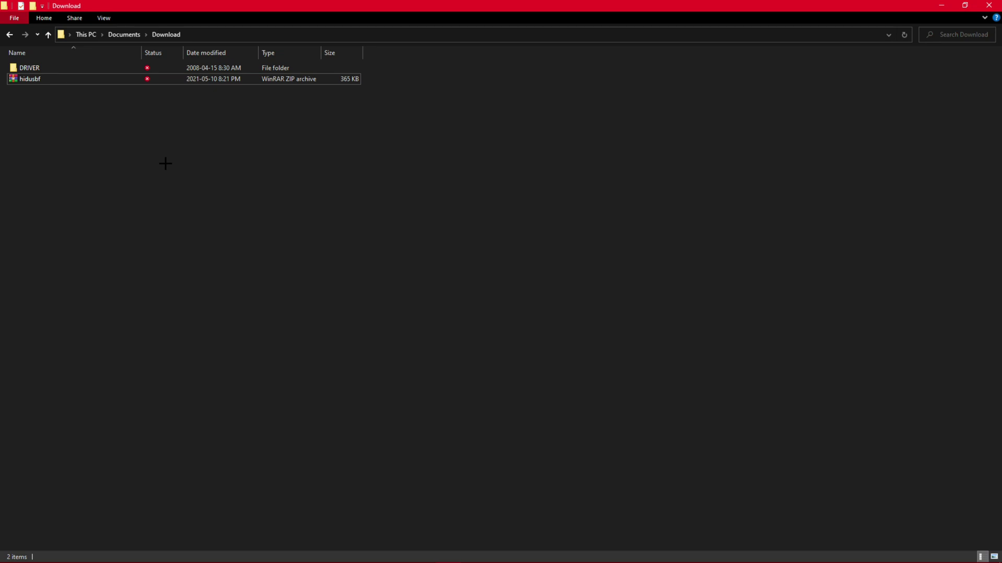
pyautogui.click(54, 67)
pyautogui.doubleClick(55, 67)
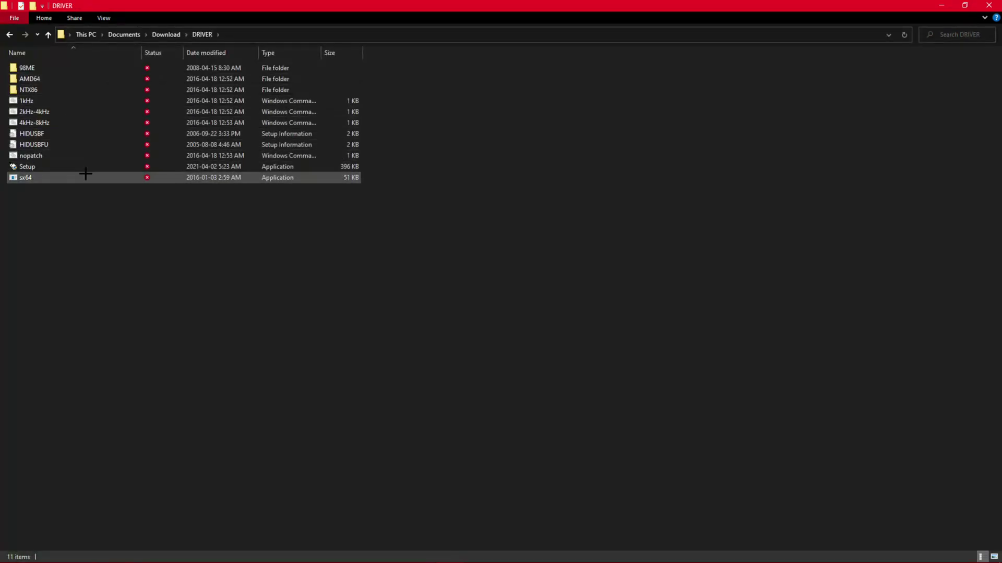
# Step: Run Setup as administrator, list All devices, maximize it and widen the Child Name(s) column
pyautogui.doubleClick(47, 168)
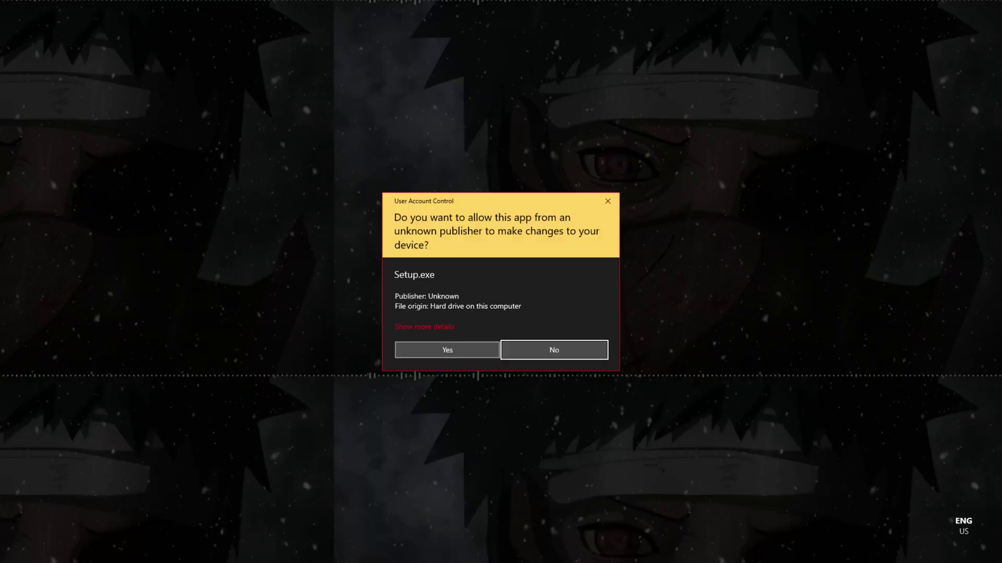
pyautogui.click(455, 349)
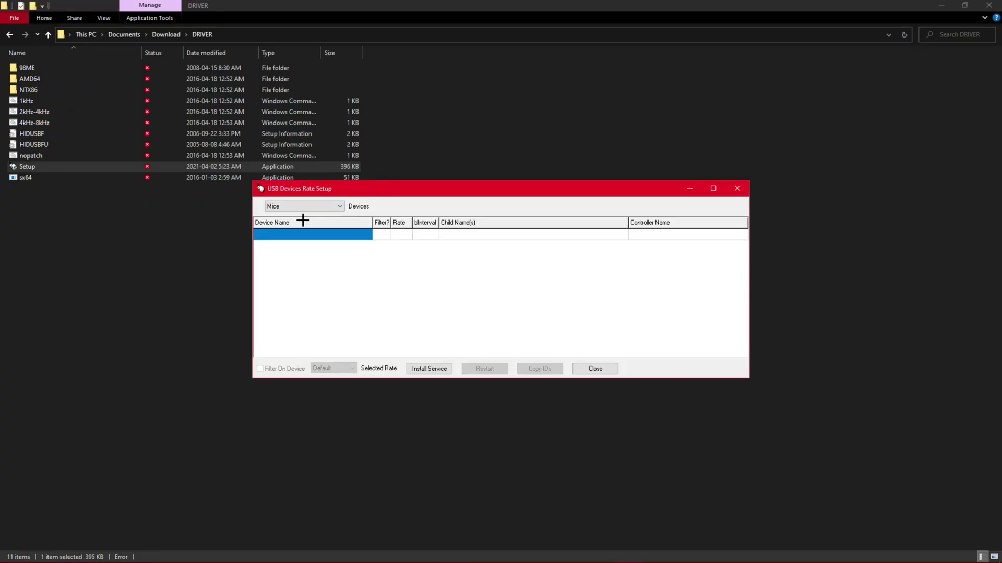
pyautogui.click(323, 206)
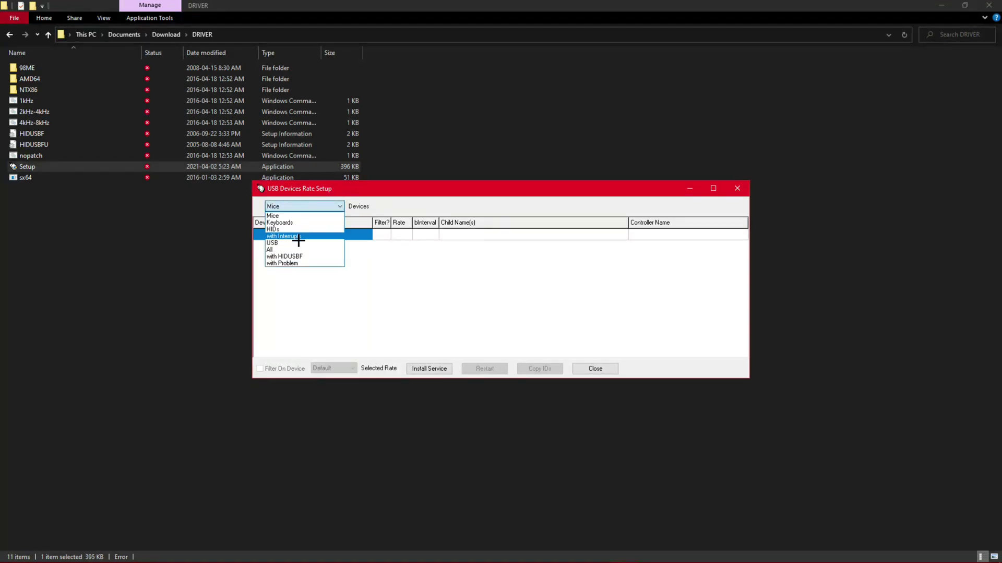
pyautogui.click(282, 250)
pyautogui.click(989, 6)
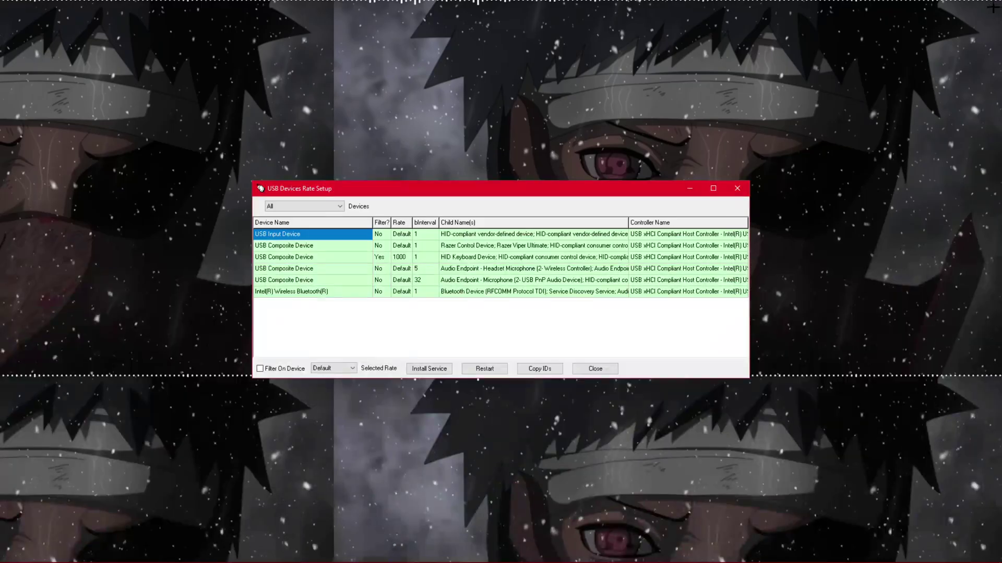
pyautogui.click(713, 188)
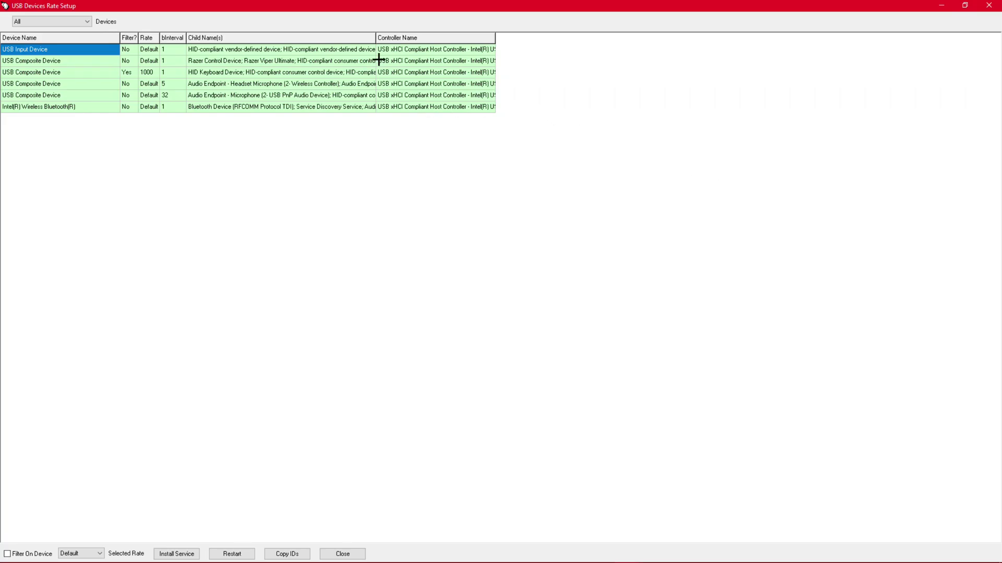
pyautogui.moveTo(495, 38); pyautogui.dragTo(571, 58)
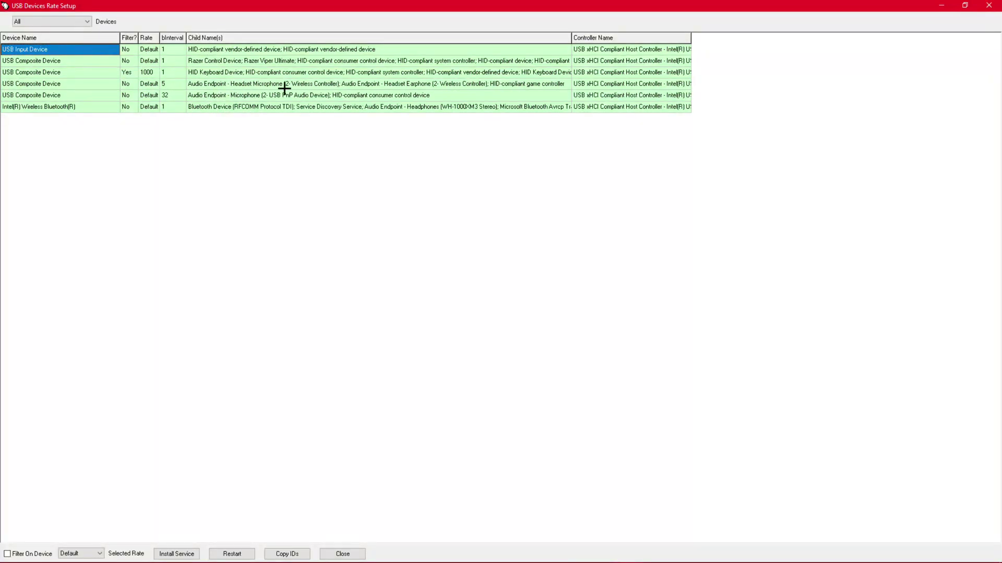
# Step: Select the Wireless Controller's USB device row in the device list
pyautogui.click(306, 83)
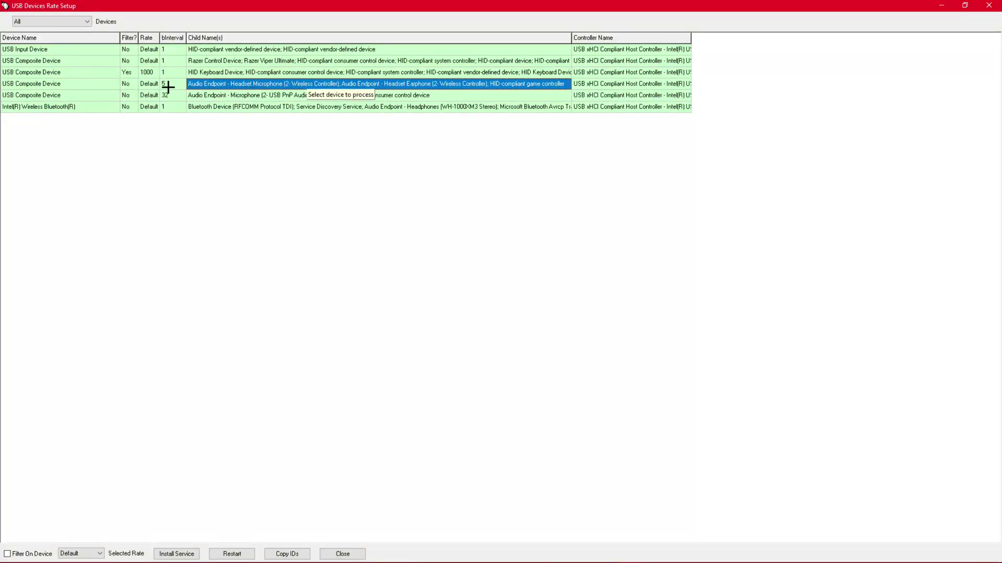
pyautogui.click(145, 83)
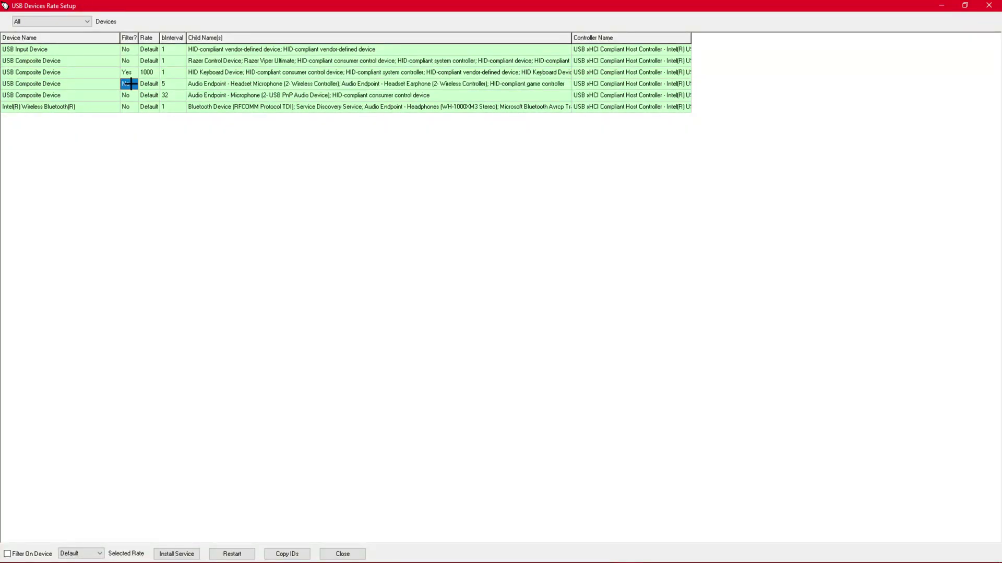
pyautogui.click(166, 83)
pyautogui.click(155, 84)
pyautogui.click(251, 85)
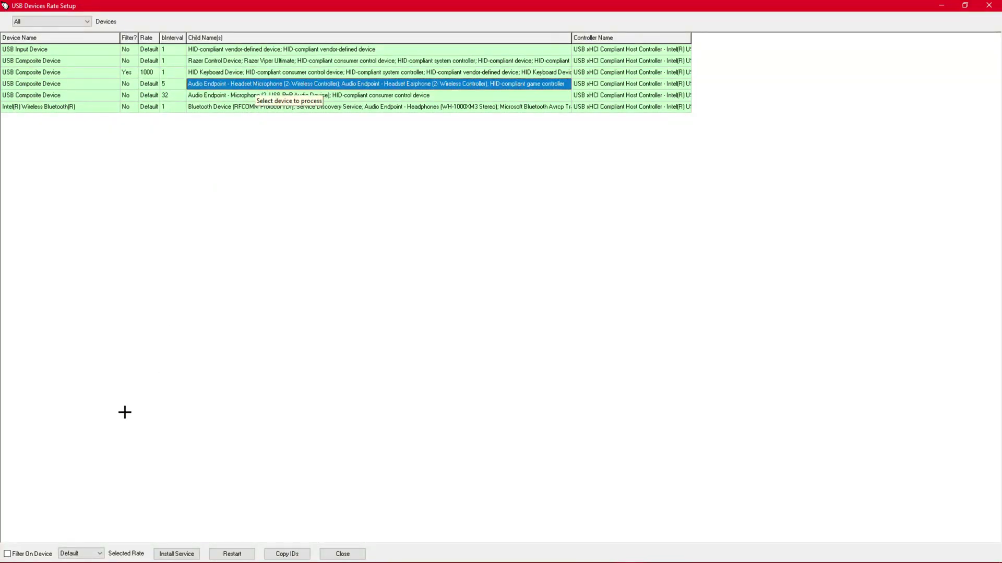
# Step: Set its rate to 1000 with Filter On Device, install the service and restart the device
pyautogui.click(74, 554)
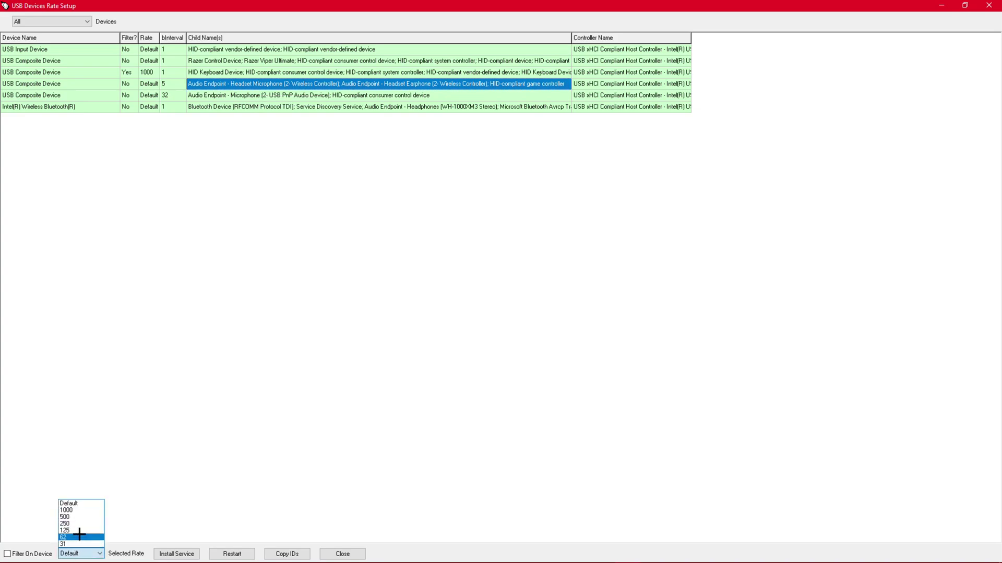
pyautogui.click(77, 510)
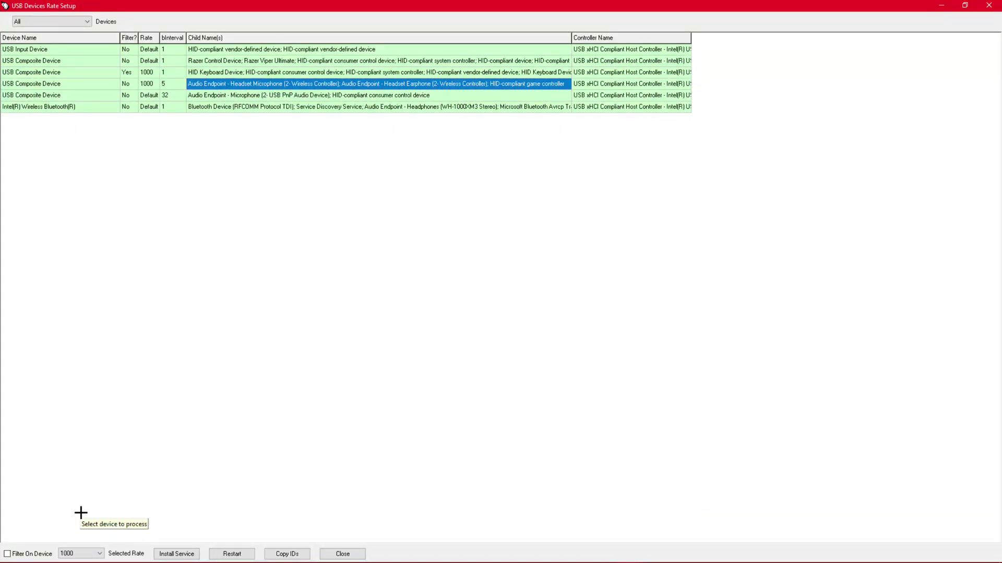
pyautogui.click(8, 554)
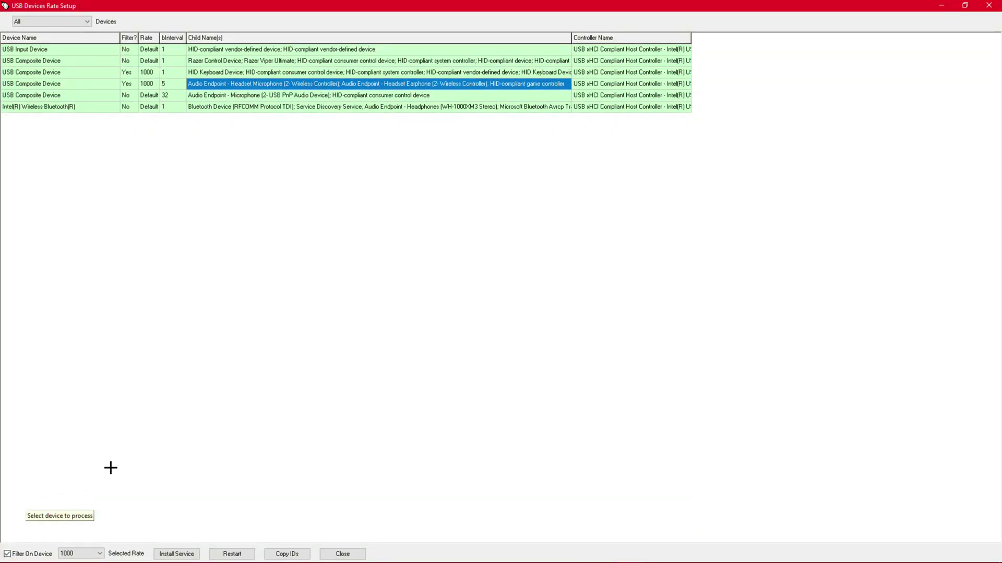
pyautogui.click(176, 550)
pyautogui.click(229, 553)
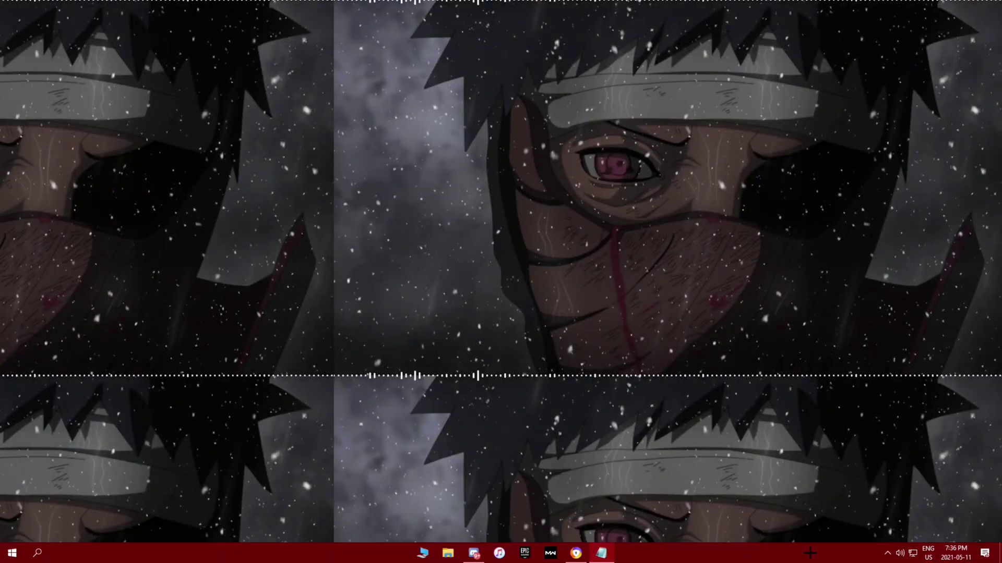
# Step: Reopen DS4Windows from the tray and view Controller Readings, now showing about 0.5 ms input delay
pyautogui.click(887, 553)
pyautogui.rightClick(897, 530)
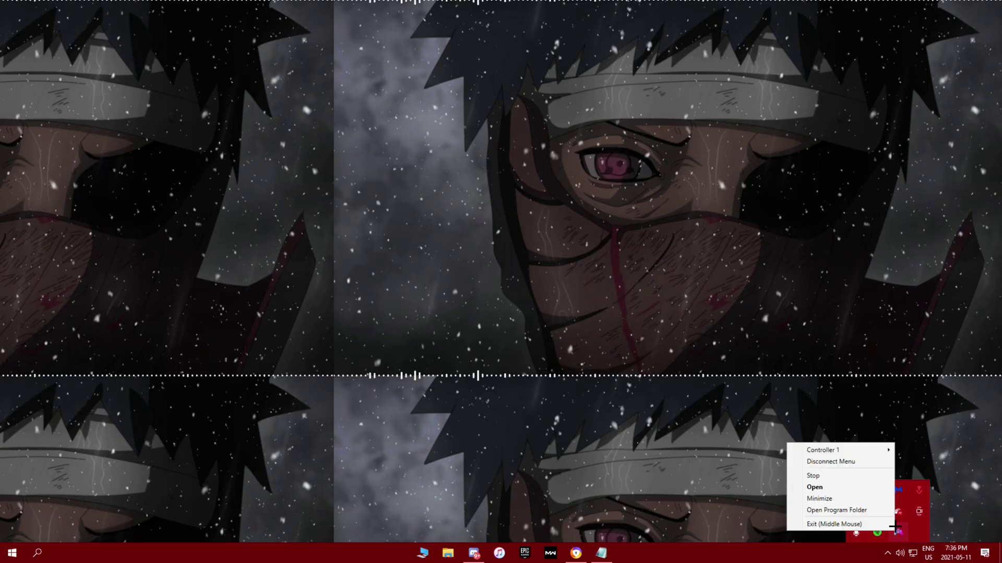
pyautogui.click(851, 487)
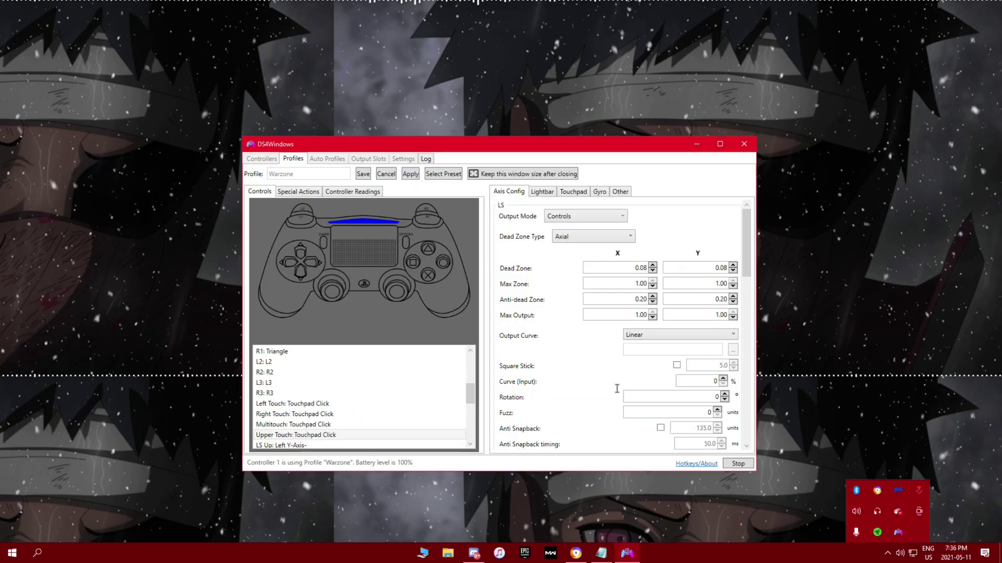
pyautogui.click(357, 194)
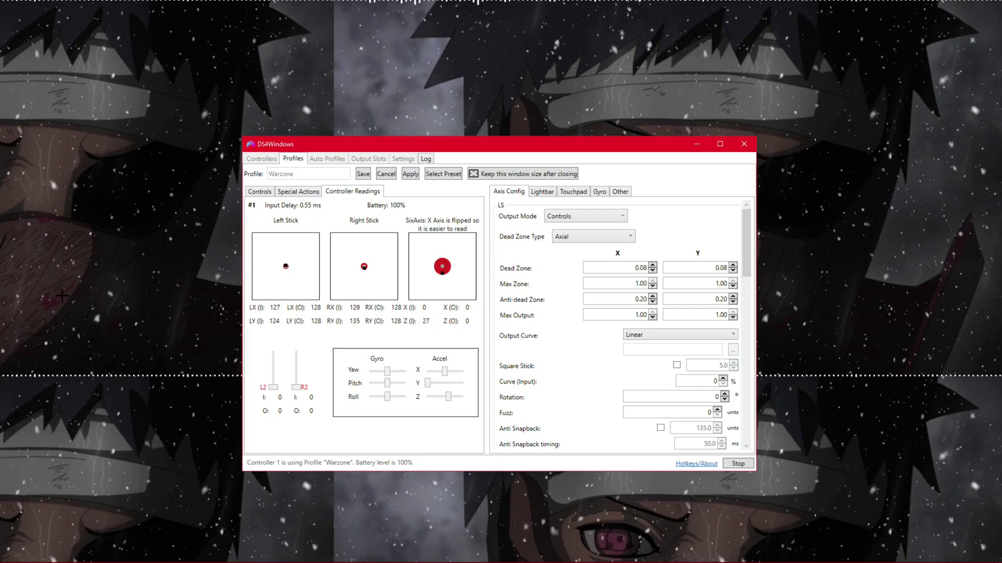
# Step: Save the Warzone profile and enable Hide DS4 Controller in Settings, approving the admin prompt
pyautogui.click(364, 174)
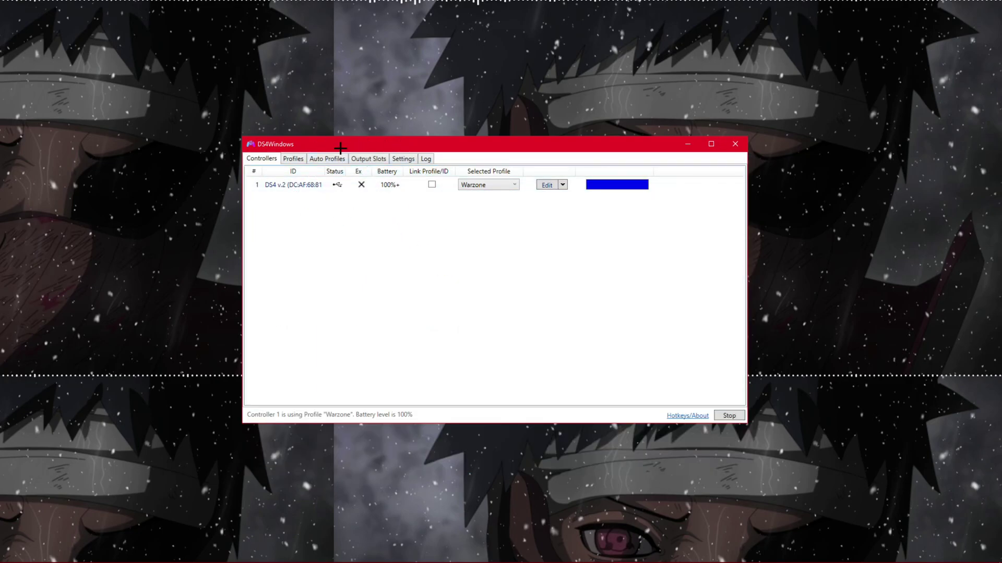
pyautogui.click(395, 159)
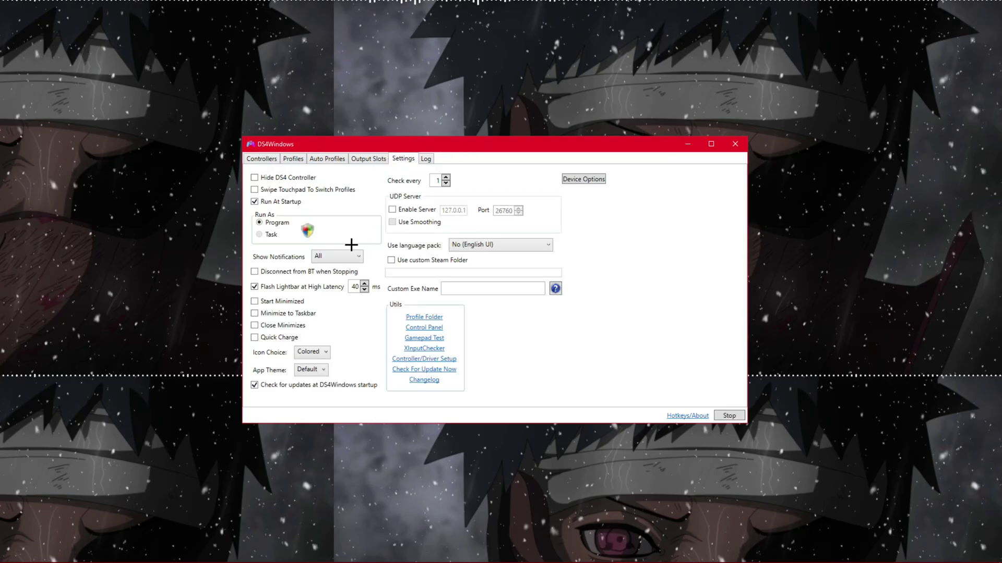
pyautogui.click(256, 178)
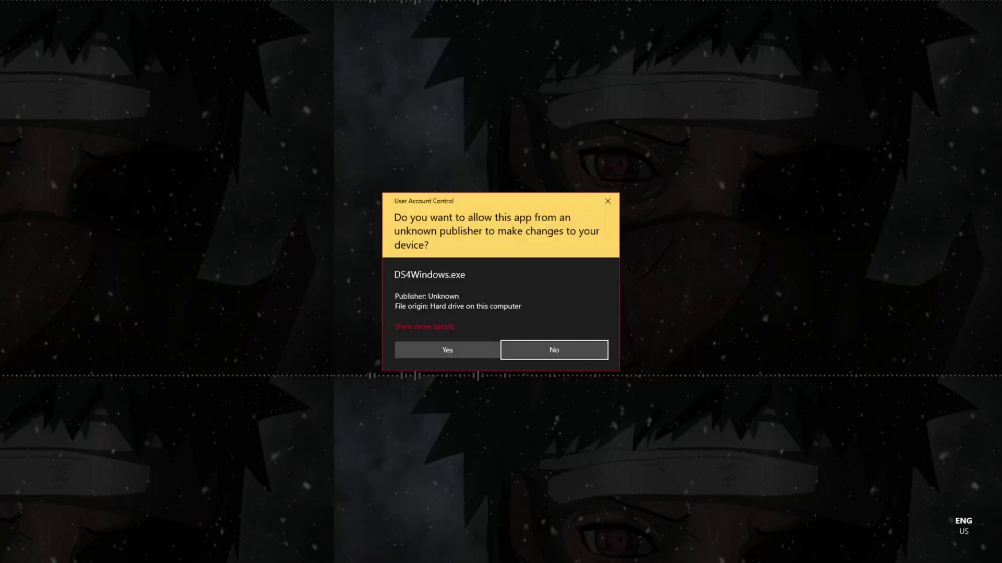
pyautogui.click(457, 351)
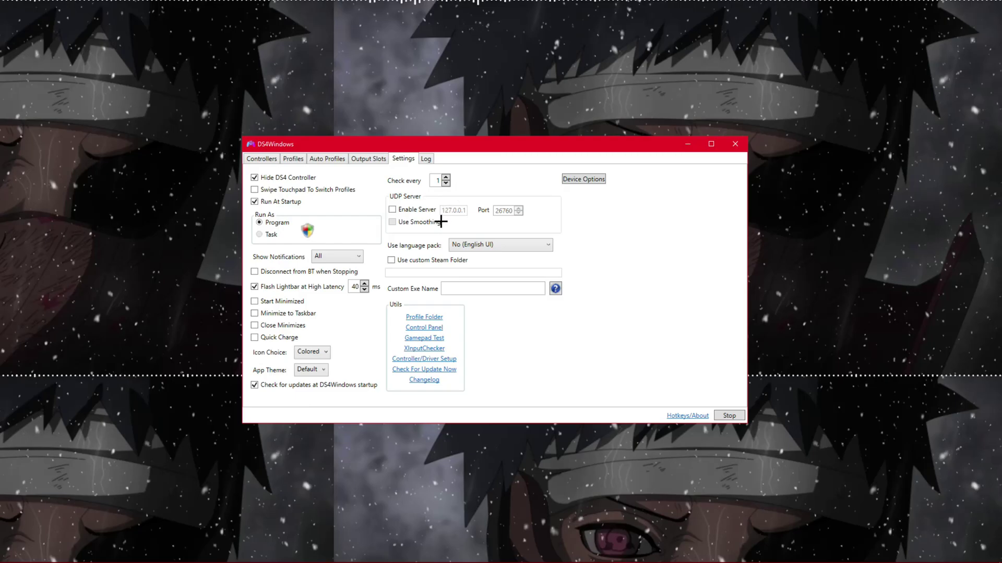
pyautogui.click(262, 159)
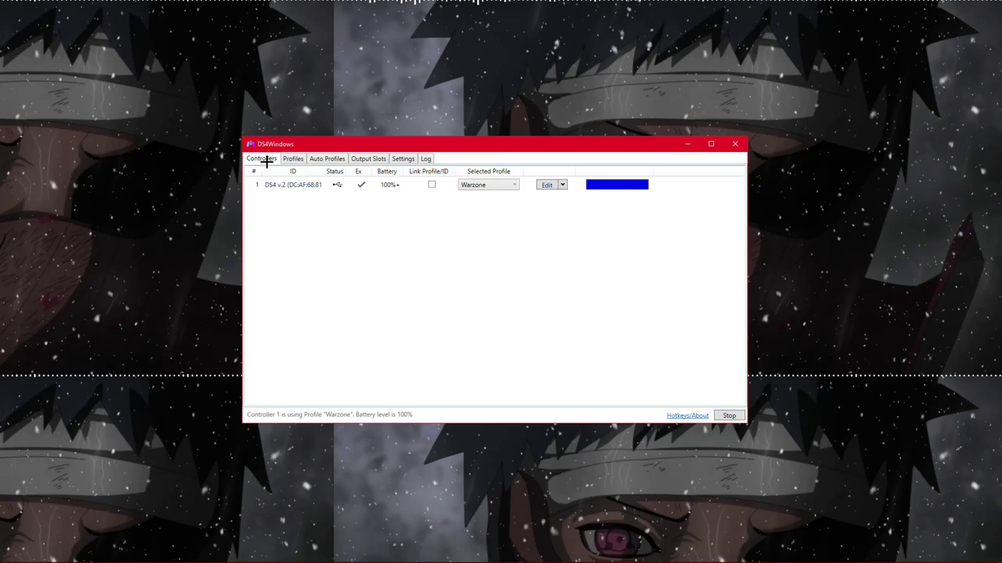